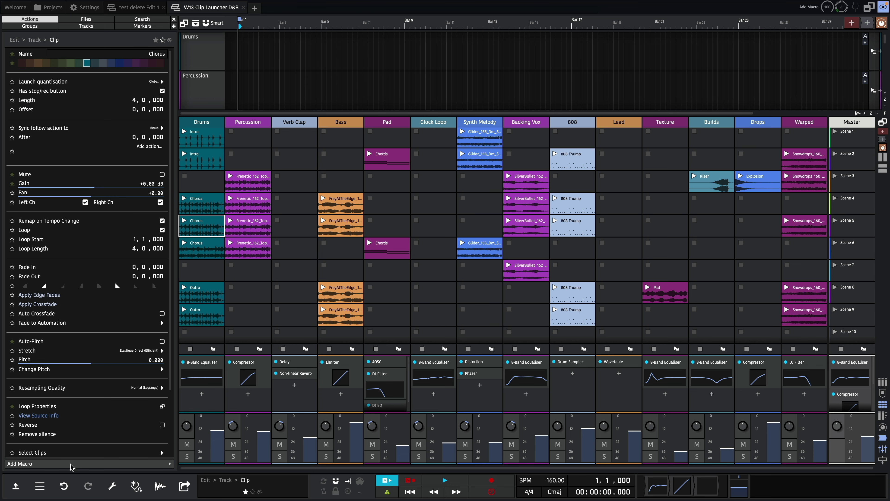
Step: Show the slot properties of the Scene 5 Chorus drum clip
left_click(16, 485)
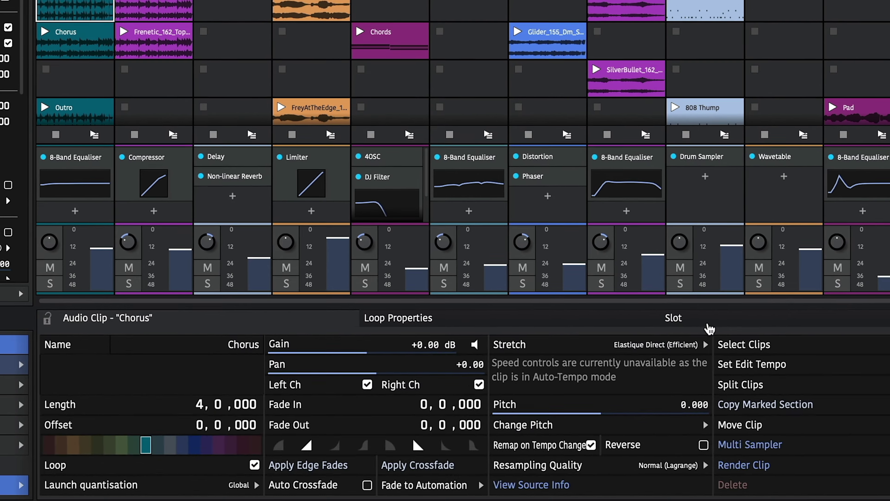
left_click(665, 339)
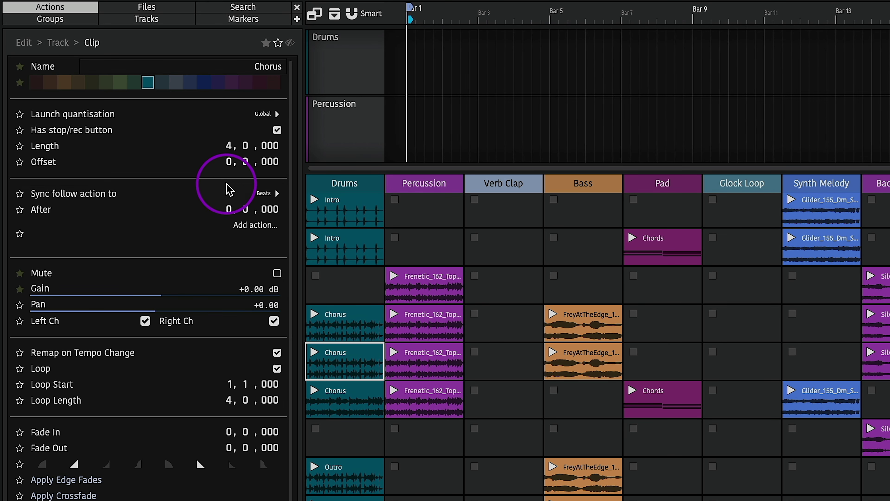
Step: Sync the Scene 5 Chorus drum clip's follow action to Num loops, add a Group: Round-robin action, and view the available actions
left_click(273, 193)
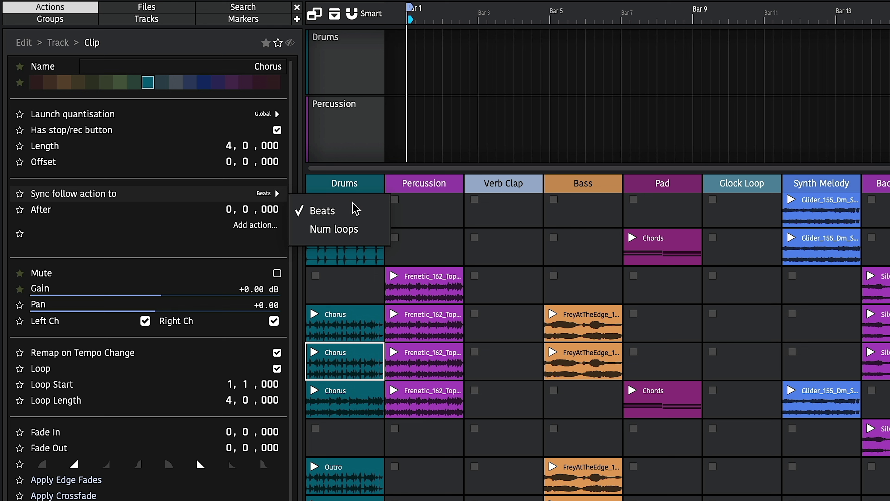
left_click(327, 229)
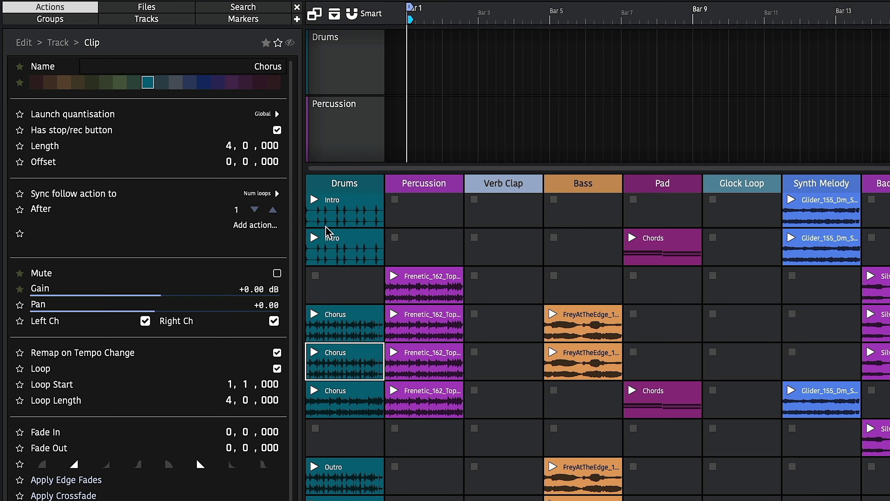
left_click(255, 225)
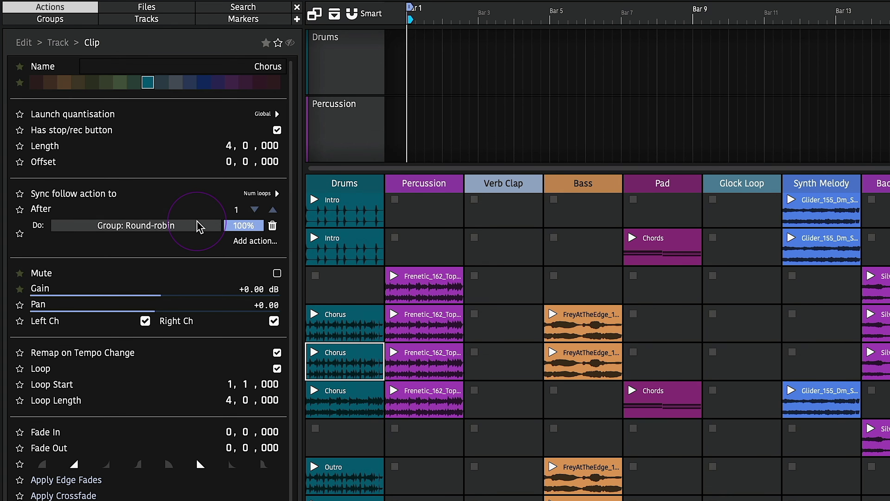
left_click(121, 226)
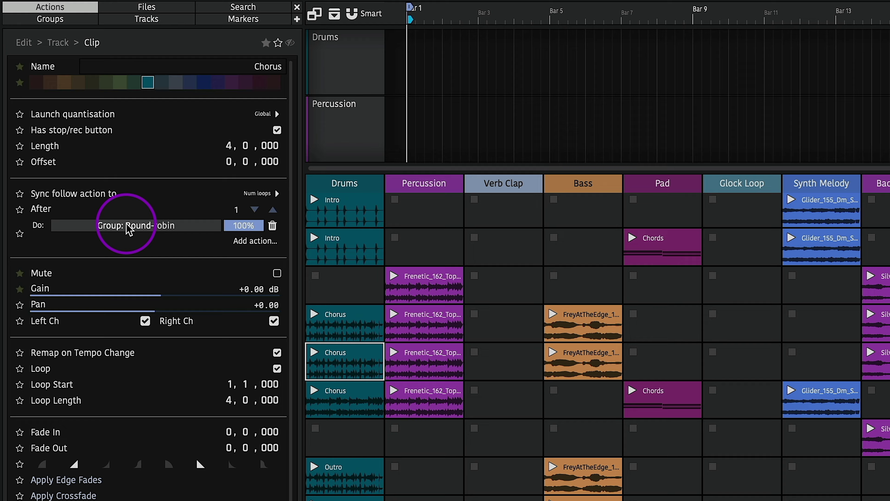
left_click(128, 228)
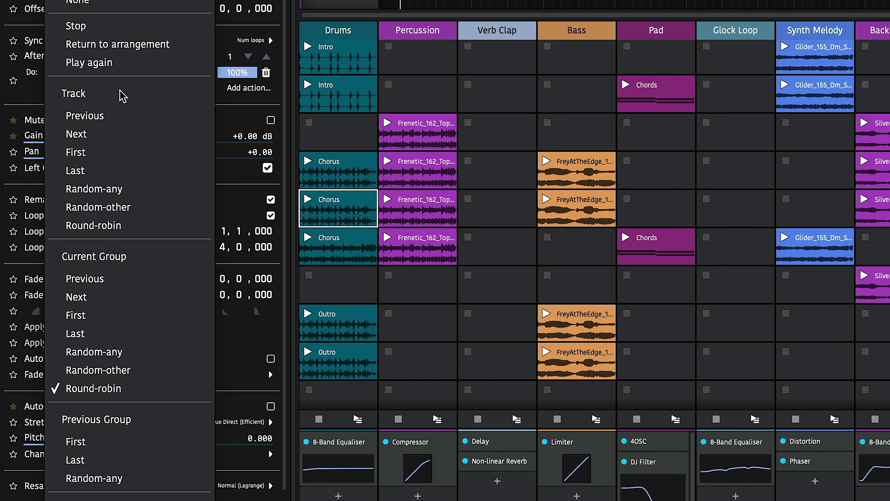
Step: Sync the follow action of both Outro drum clips to Num loops and add an action that plays the track's Next clip
left_click(337, 328)
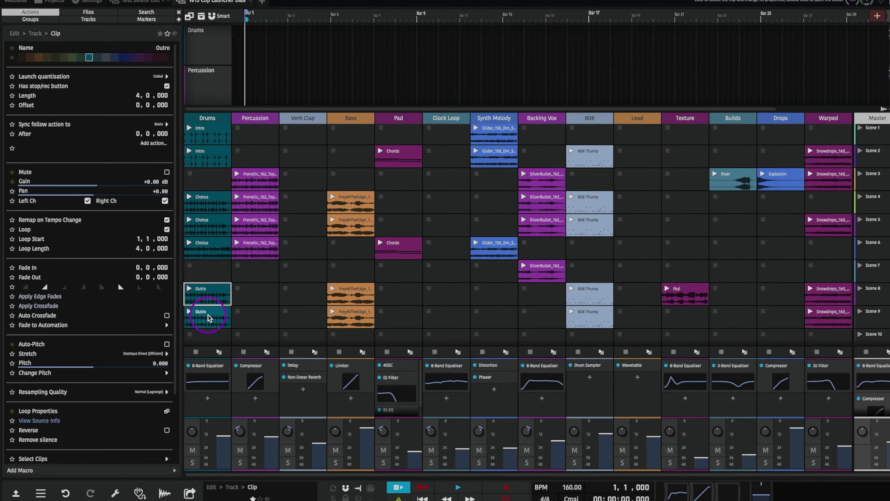
left_click(208, 317, "shift")
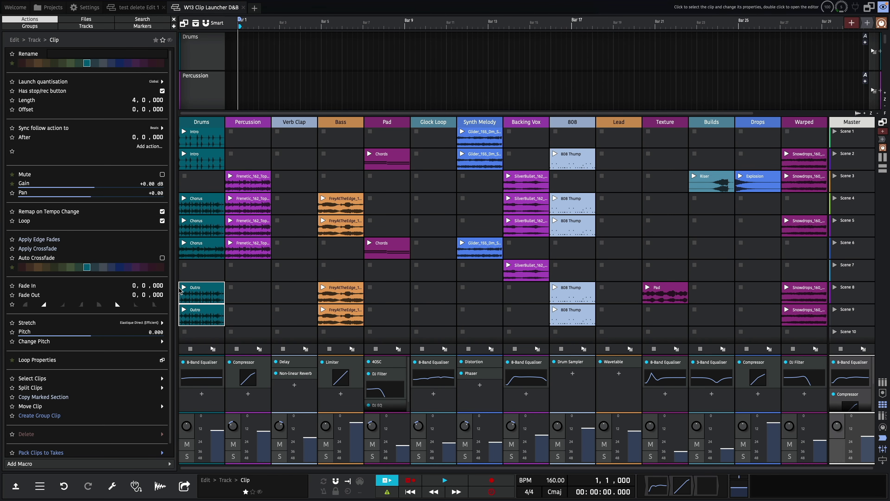
left_click(156, 129)
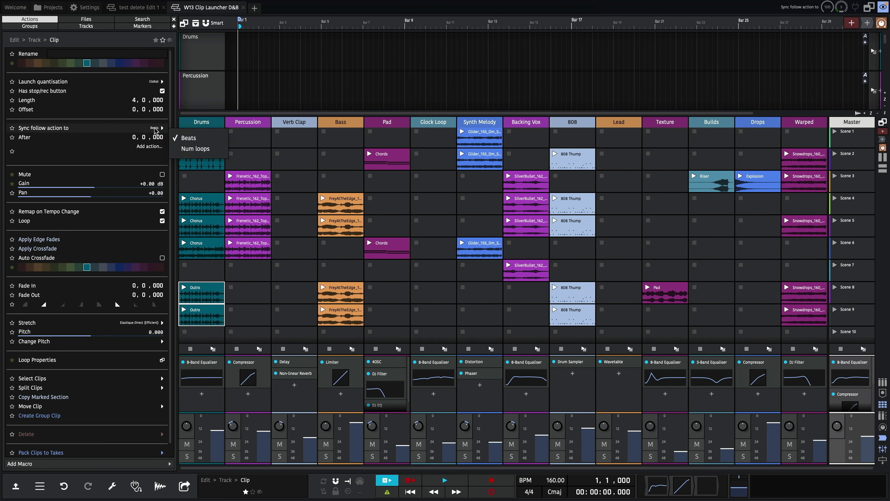
left_click(195, 149)
left_click(146, 147)
left_click(124, 146)
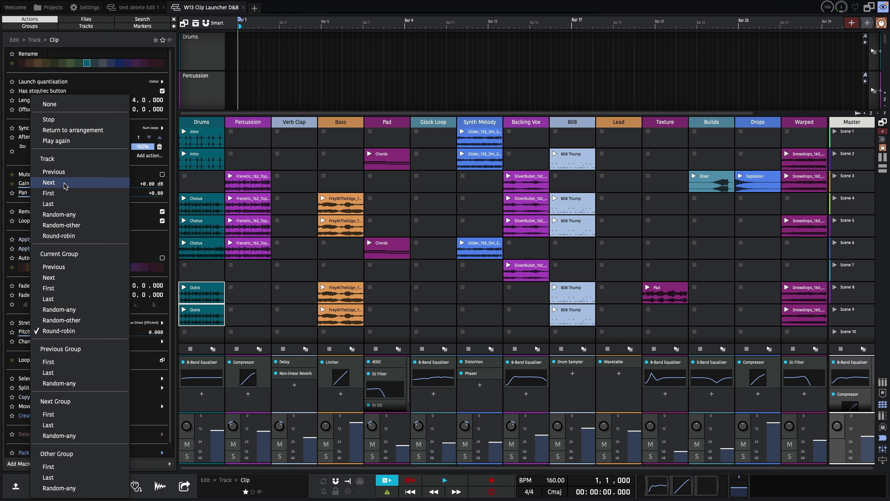
left_click(66, 182)
Step: Launch the Scene 8 Outro drum clip to audition its follow action, and stop playback
left_click(185, 288)
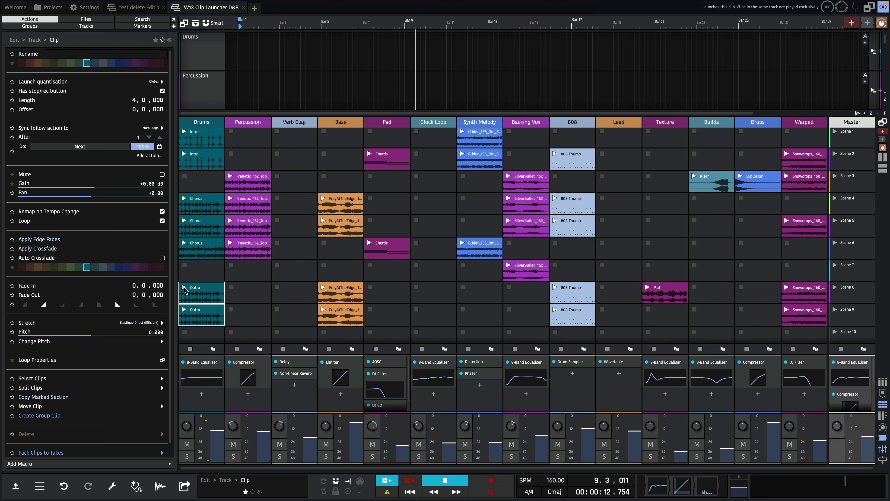
key("space")
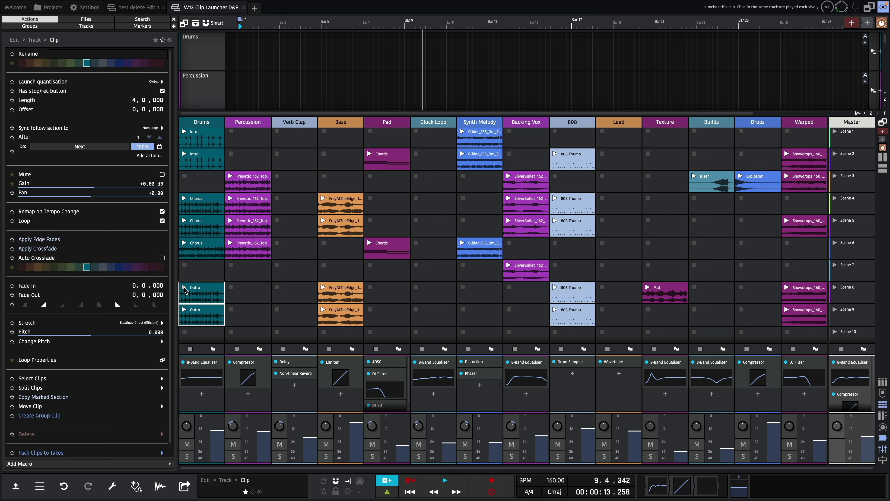
Step: Change the Scene 9 Outro drum clip's follow action to the track's Round-robin
left_click(197, 314)
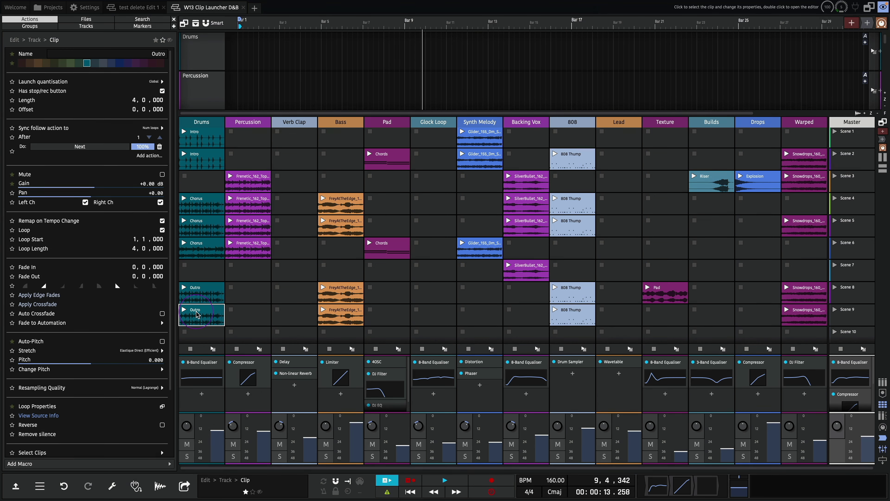
left_click(99, 150)
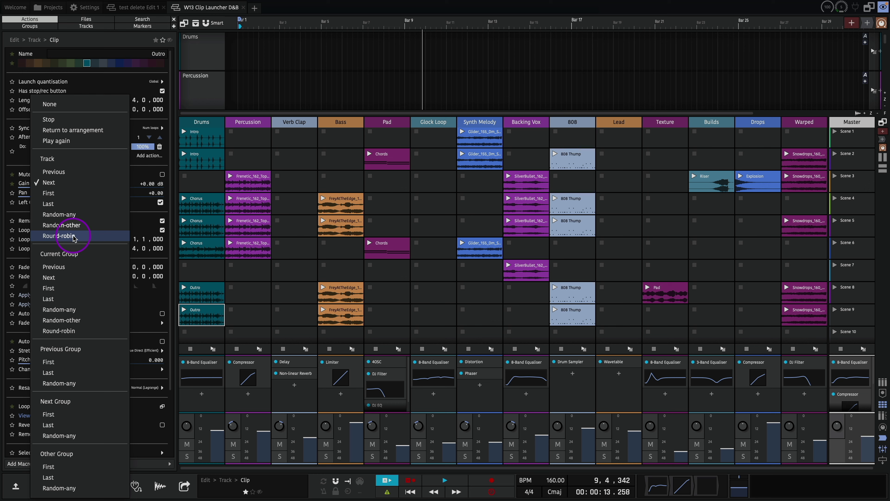
left_click(74, 237)
Step: Launch the Scene 9 Outro drum clip and lower the Percussion track's volume
left_click(184, 310)
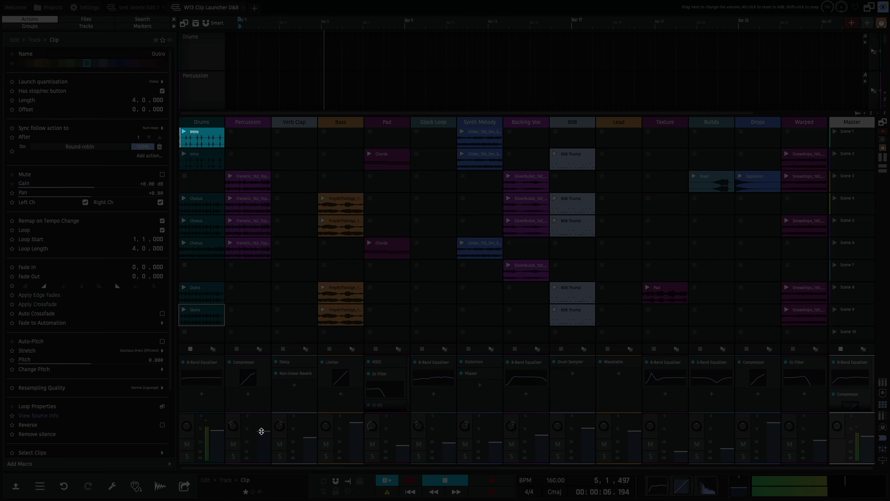
left_click_drag(262, 431, 261, 443)
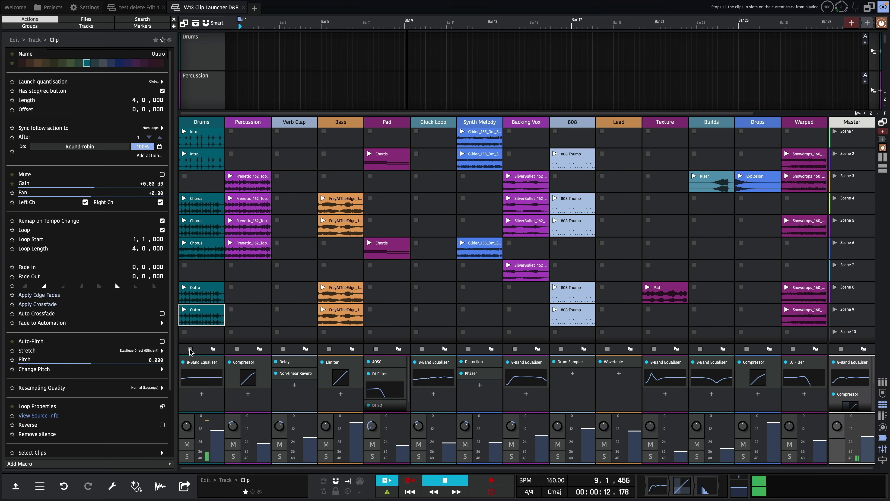
Step: Sync the follow action of all three Chorus drum clips to Num loops and add the Current Group Round-robin action
left_click(201, 227)
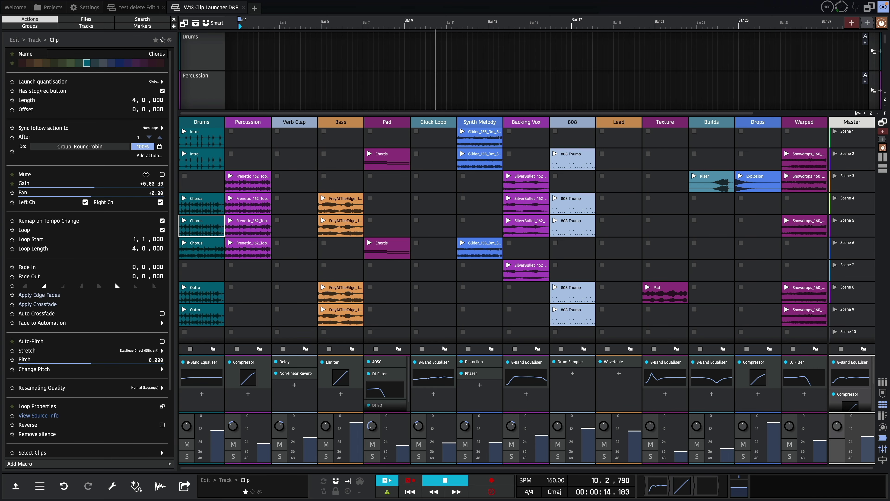
left_click(111, 148)
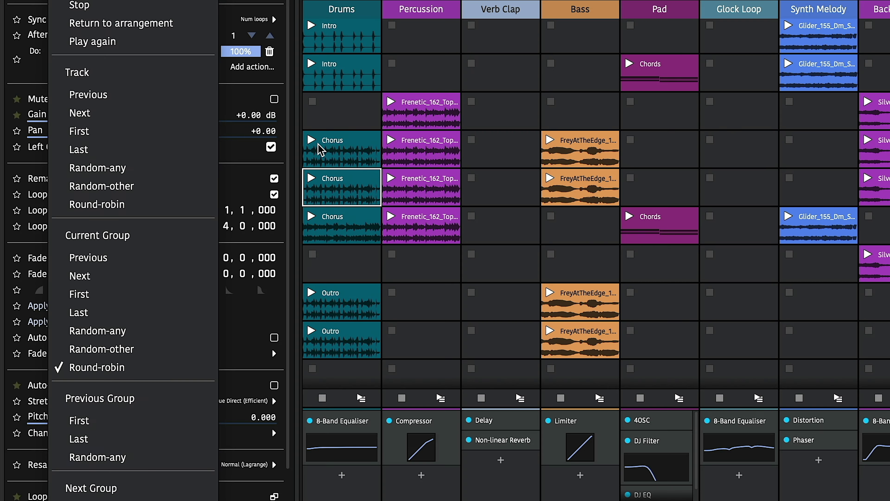
left_click(340, 149)
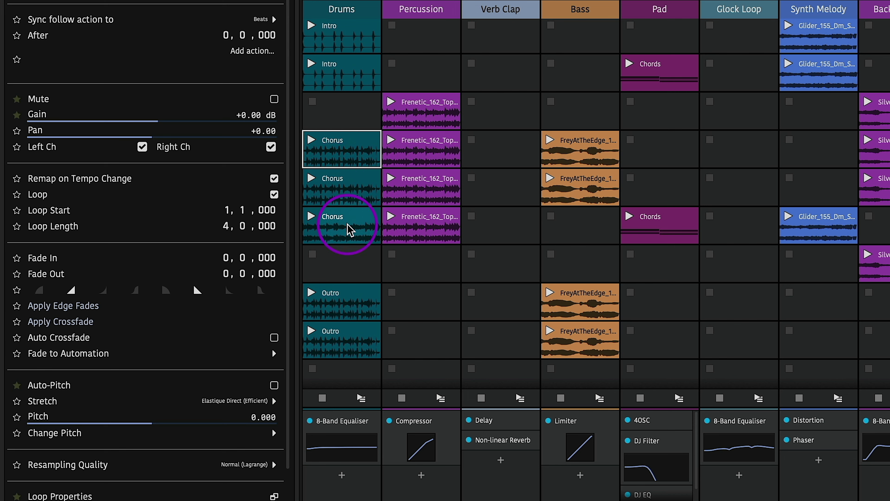
left_click(349, 229, "shift")
left_click(262, 20)
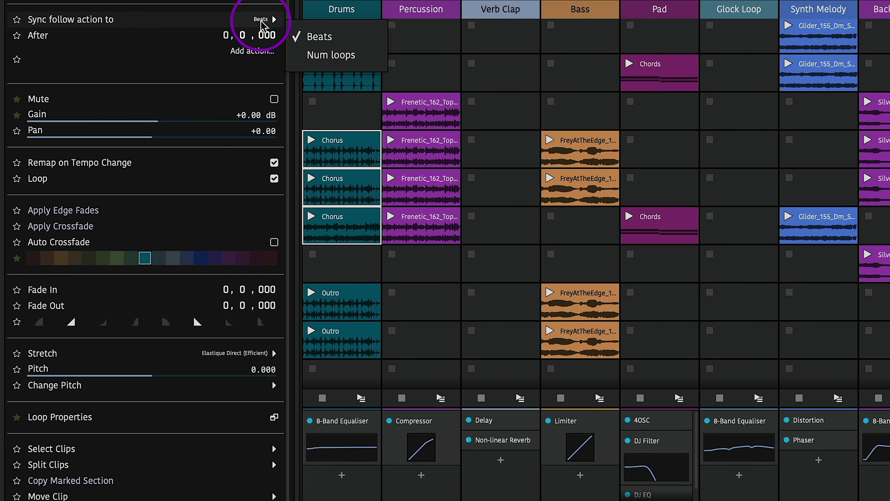
left_click(334, 54)
left_click(242, 50)
left_click(175, 53)
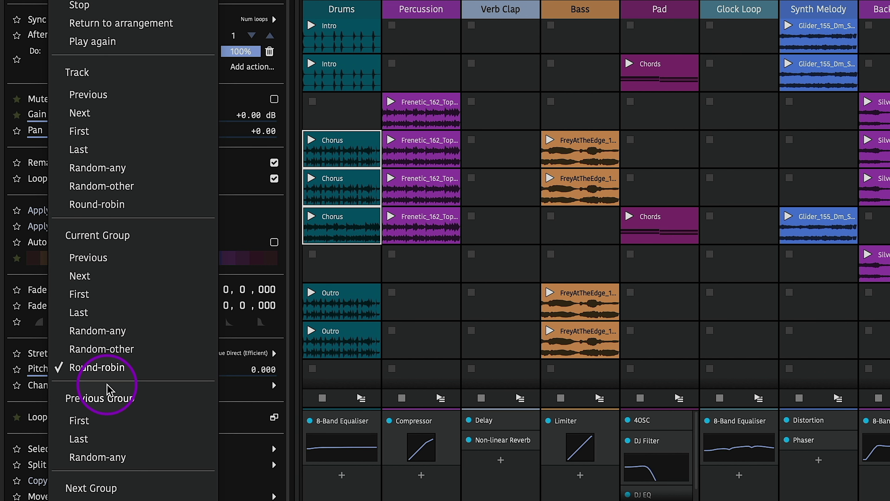
left_click(131, 368)
Step: Launch the Scene 5 Chorus drum clip to audition the group's rotation, and rewind to the start of the edit
left_click(311, 179)
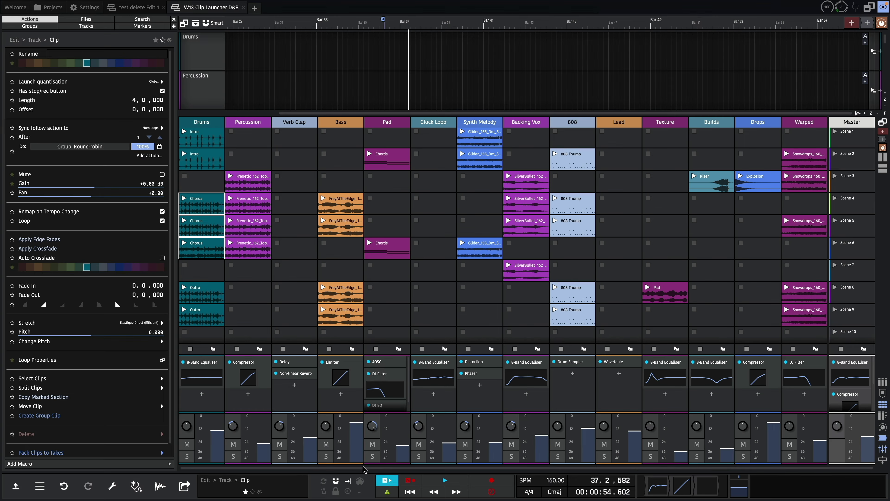
left_click(410, 492)
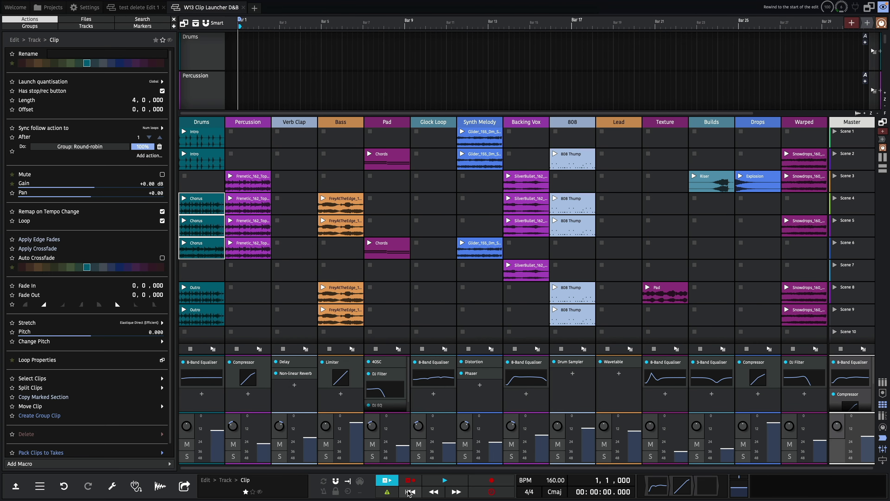
Step: Review the follow action choices for the Scene 5 Chorus drum clip and select the Scene 4 Chorus drum clip
left_click(206, 232)
left_click(107, 147)
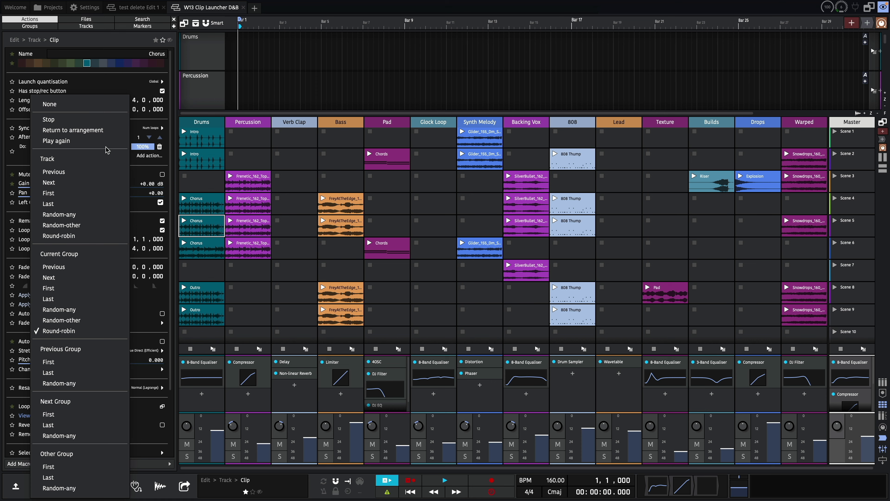
left_click(210, 207)
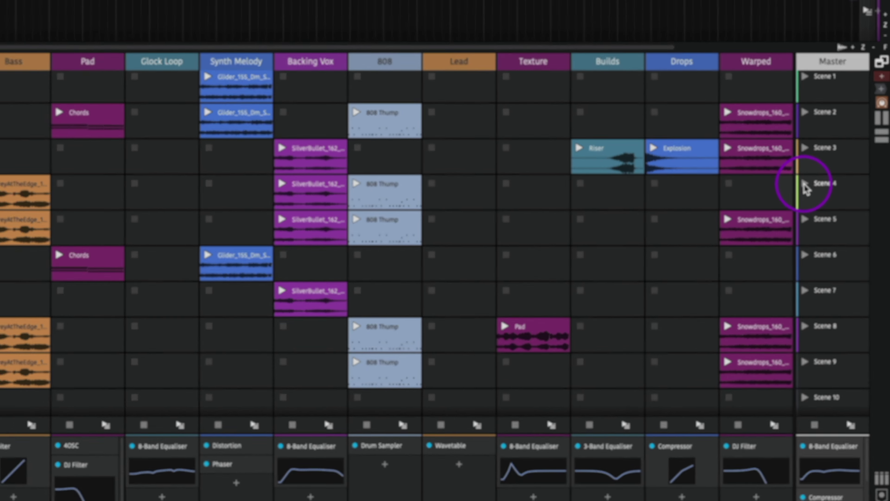
Step: Launch Scene 4 to audition its clips together, stop all clips and playback, and rewind to the start of the edit
left_click(805, 186)
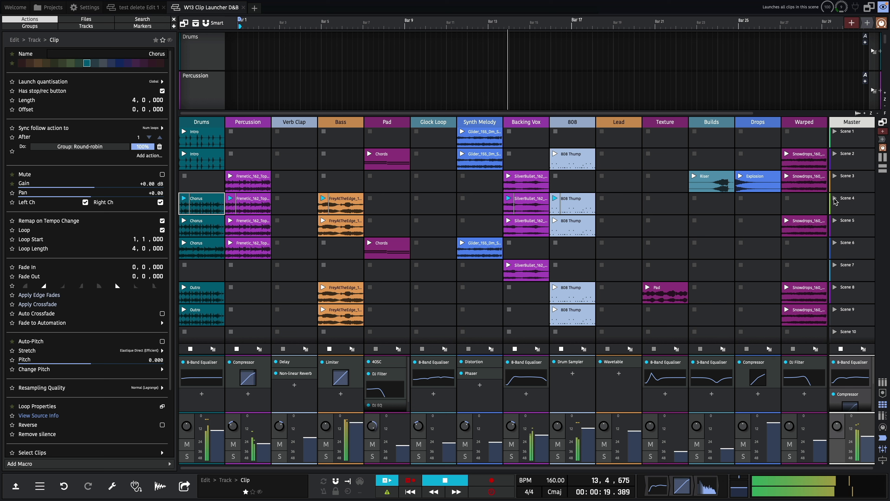
left_click(841, 351)
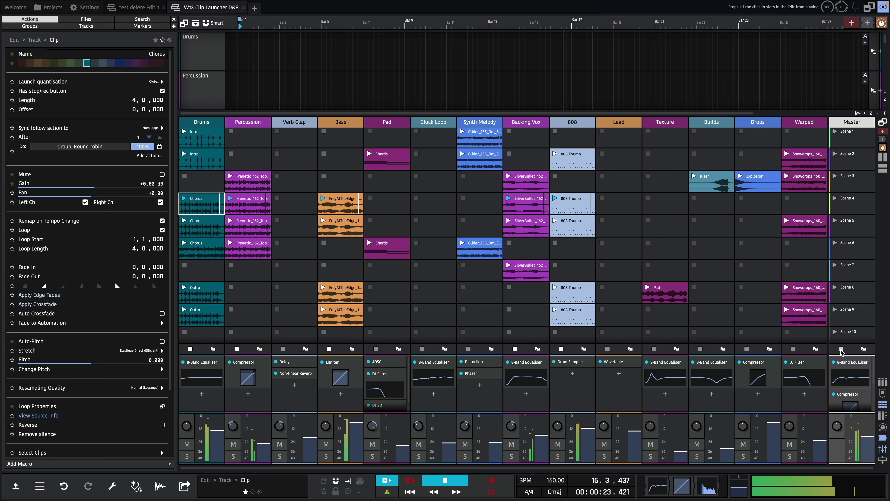
key("space")
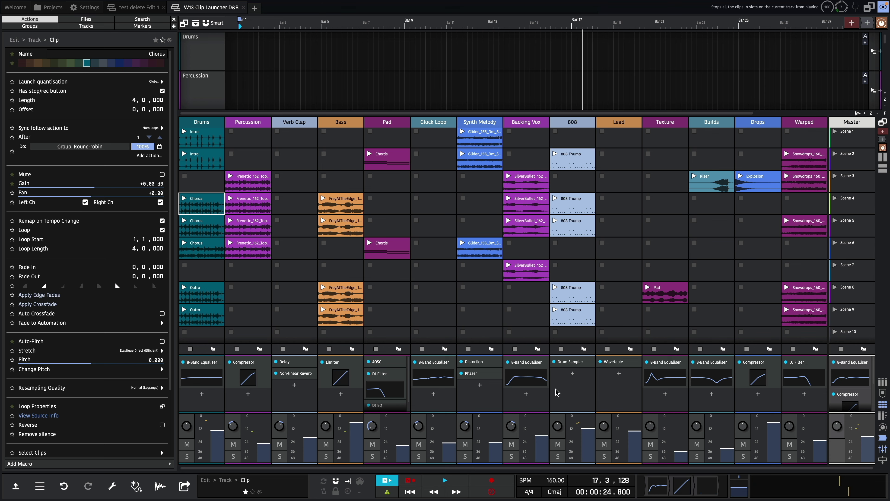
left_click(410, 492)
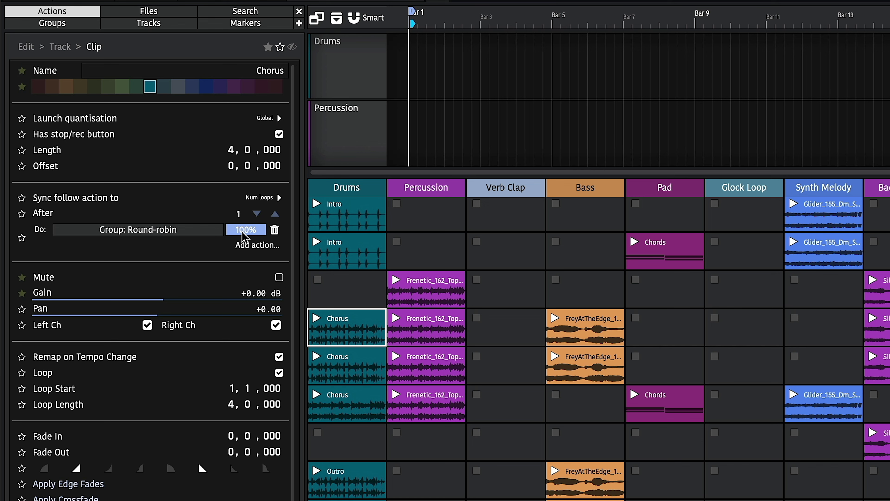
Step: Try a second follow action, Previous, on the Scene 4 Chorus drum clip with Group: Round-robin at 36%, and remove it
left_click(247, 246)
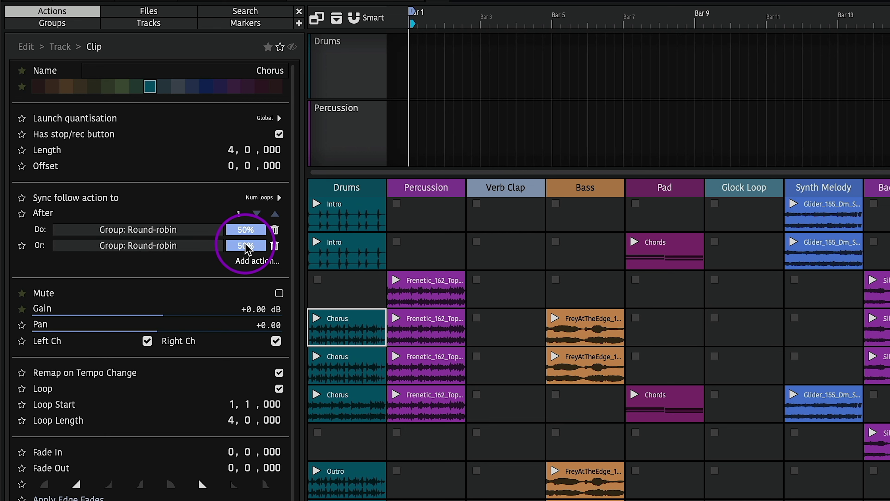
left_click(153, 247)
left_click(139, 273)
left_click_drag(259, 233, 253, 234)
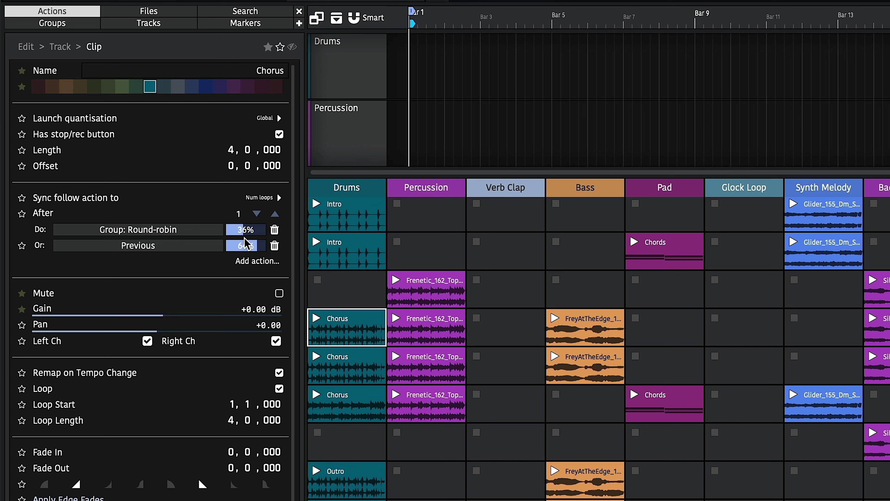
left_click(275, 246)
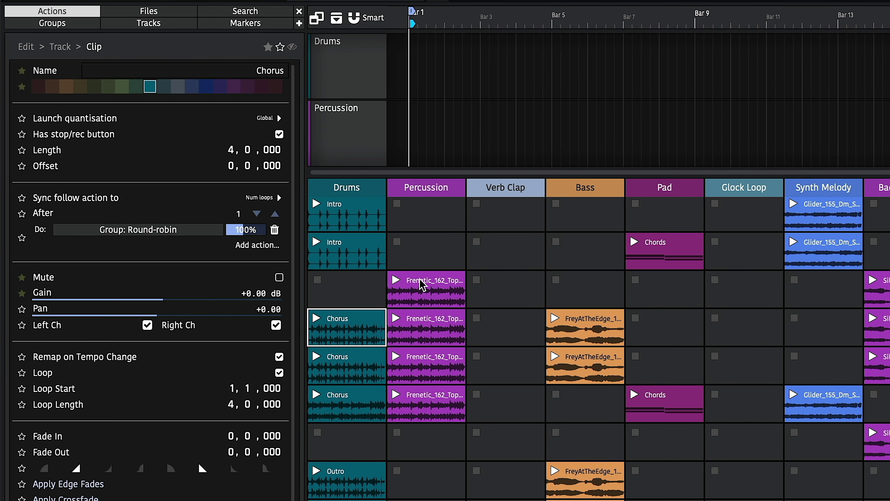
Step: Select the Percussion clips in Scenes 4 to 6 and sync their follow action to Num loops
left_click_drag(423, 318, 428, 411)
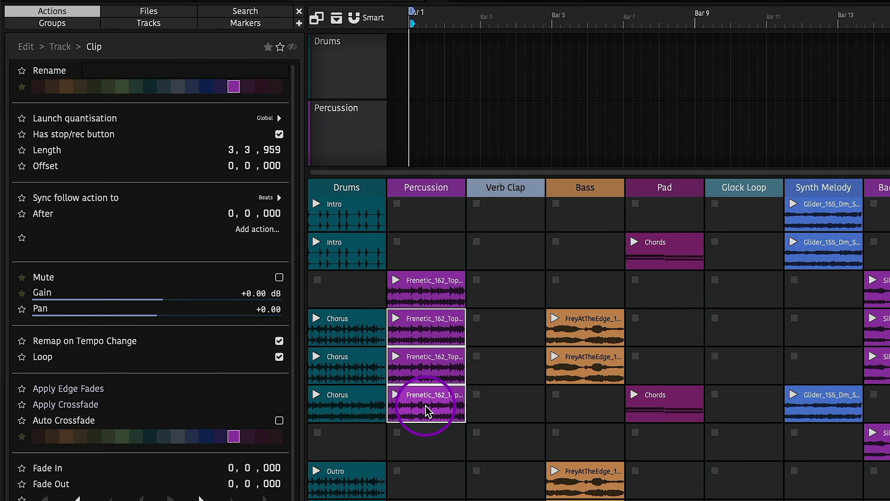
left_click(270, 197)
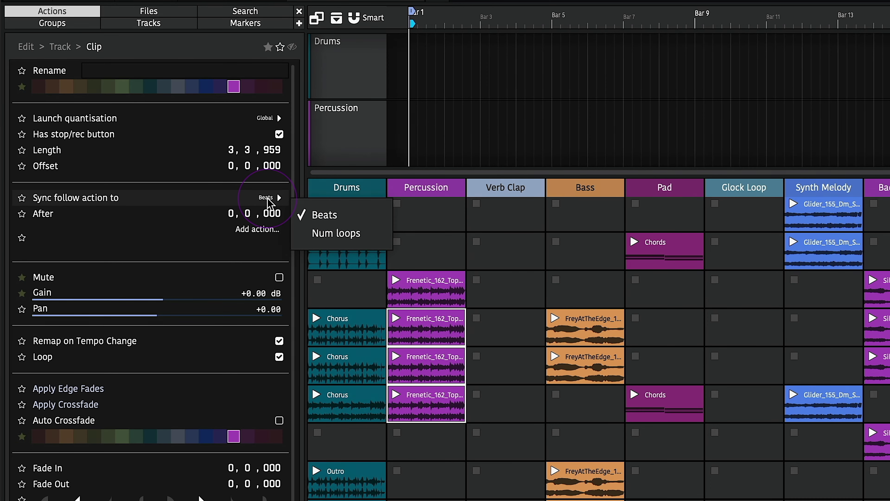
left_click(336, 234)
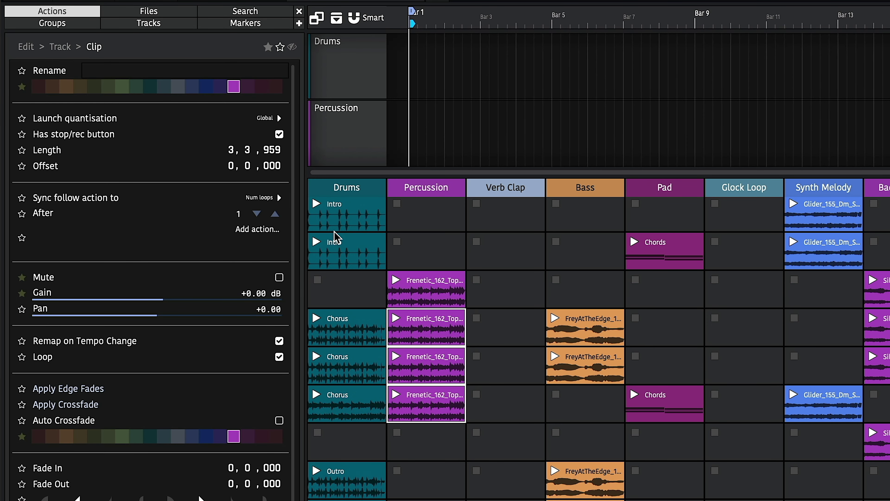
Step: Add a Group: Round-robin follow action to the selected percussion clips and set its probability to 70
left_click(258, 231)
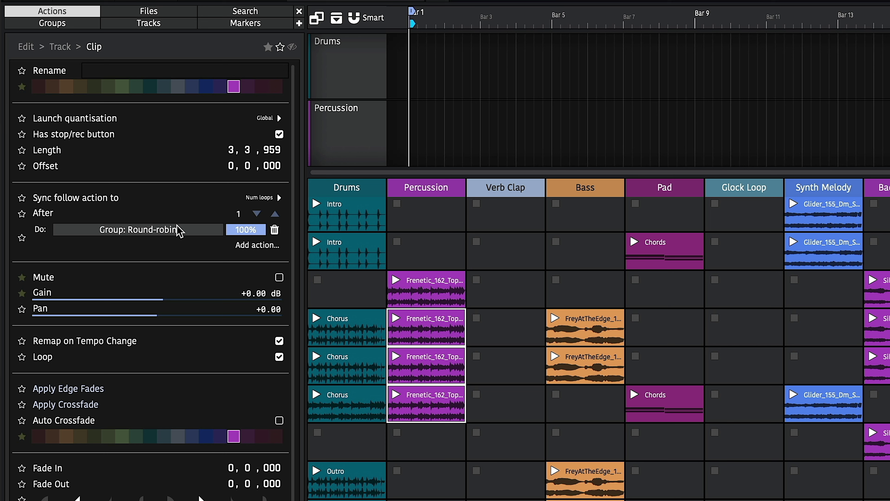
left_click(255, 228)
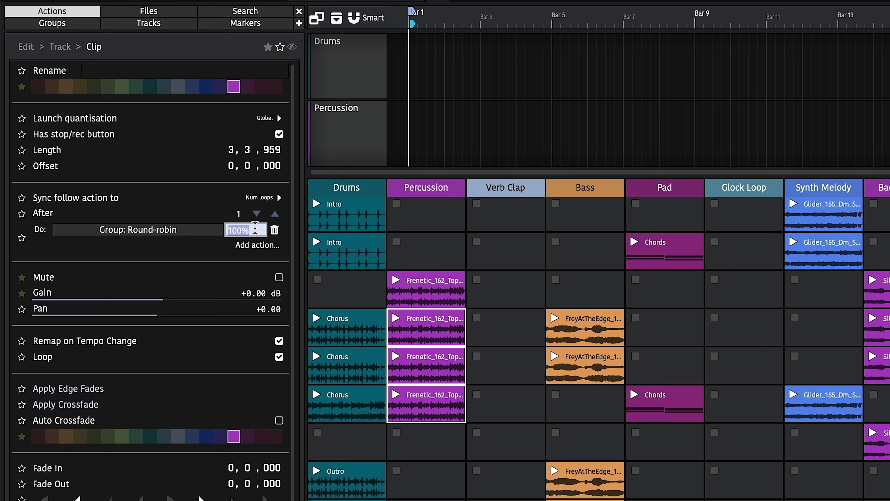
type("70")
key("Return")
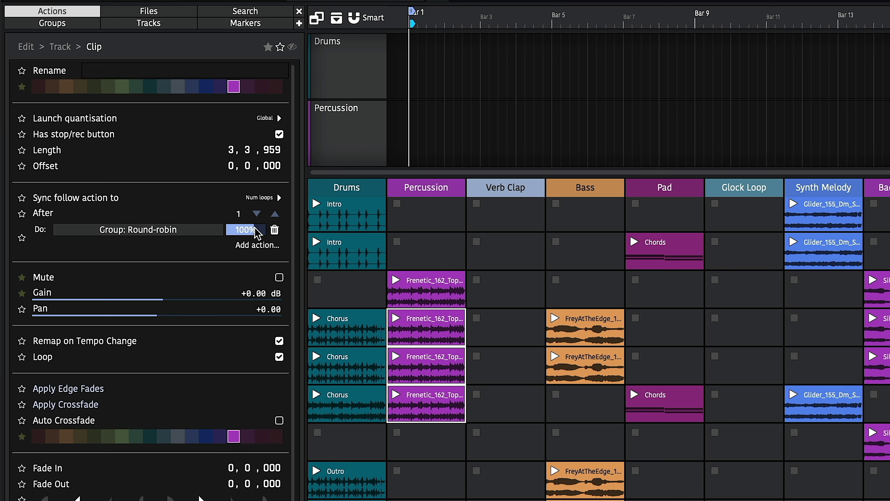
Step: Add a second follow action to the selected percussion clips, set to Previous with a 30% probability
left_click(254, 247)
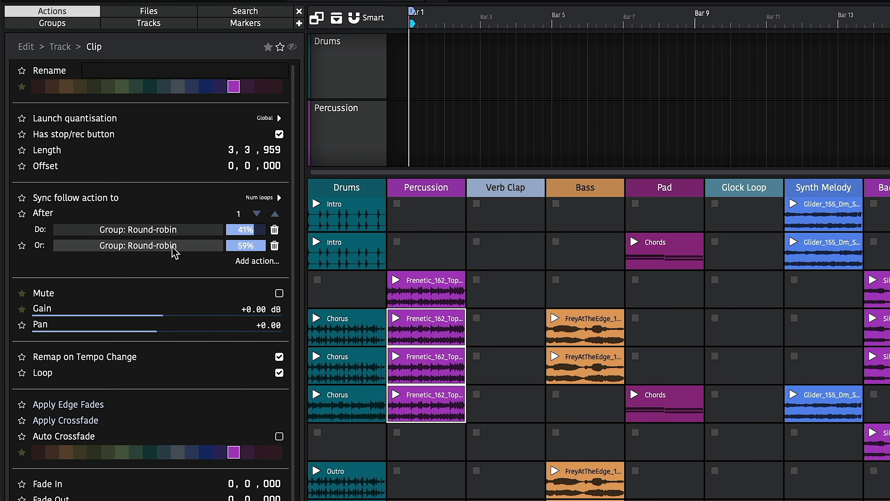
left_click(167, 252)
left_click(154, 273)
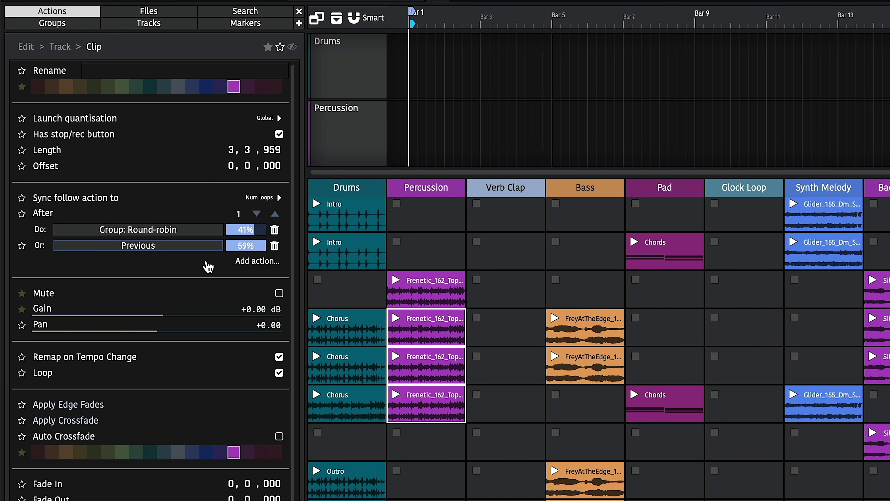
double_click(241, 246)
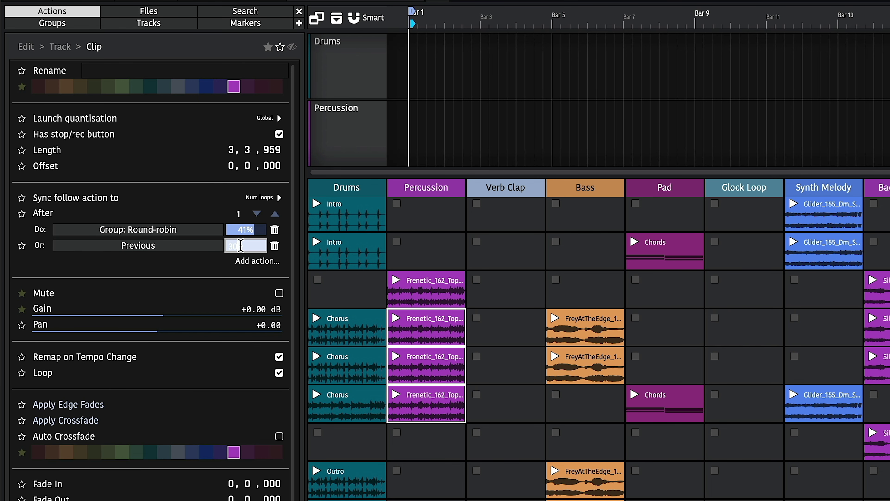
key("Return")
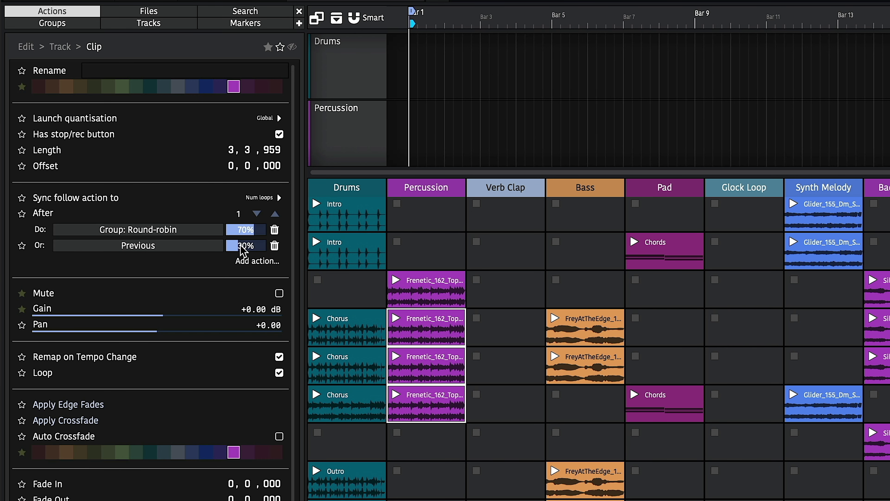
Step: Audition the Scene 3 percussion clip, and start recording while launching it so its playback is captured on the Percussion track
left_click(397, 282)
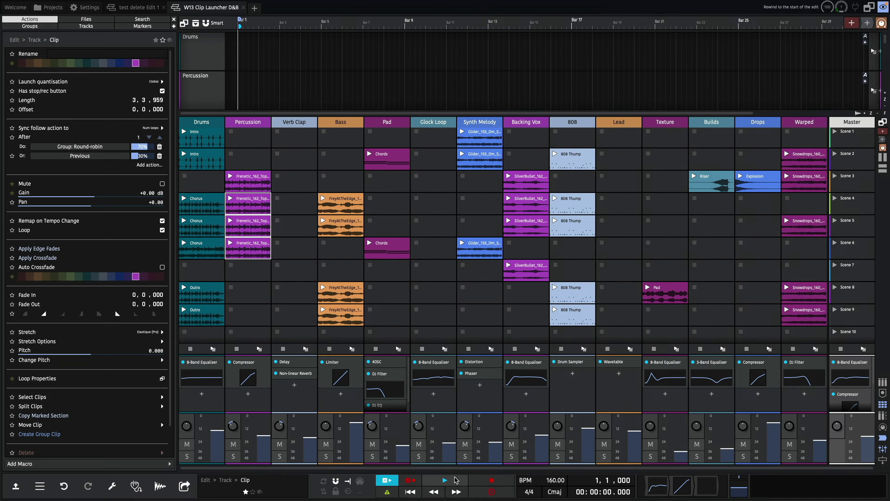
left_click(485, 483)
left_click(485, 483)
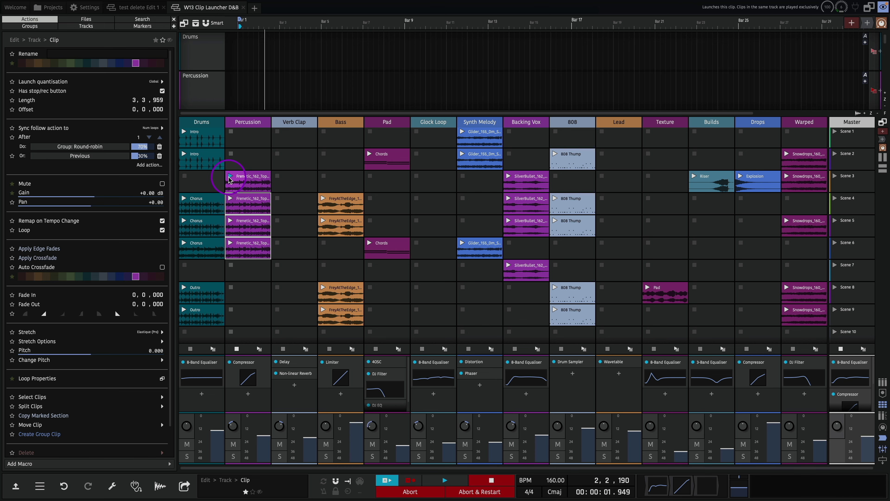
left_click(230, 176)
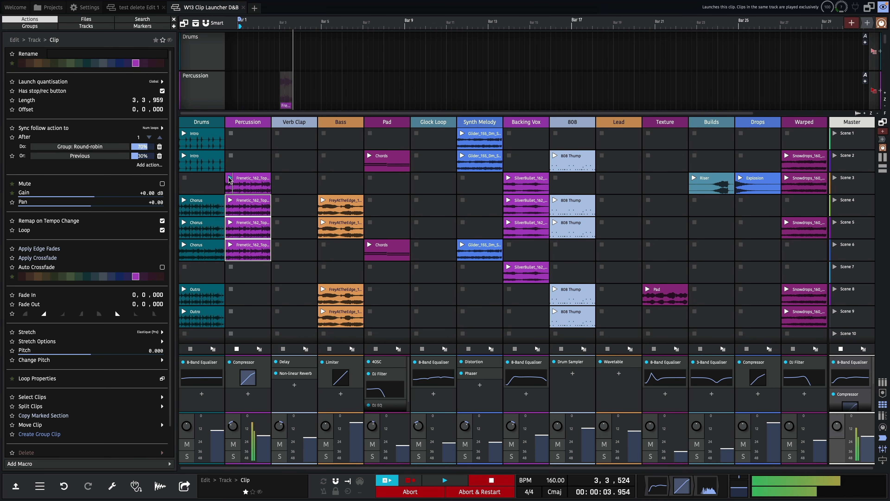